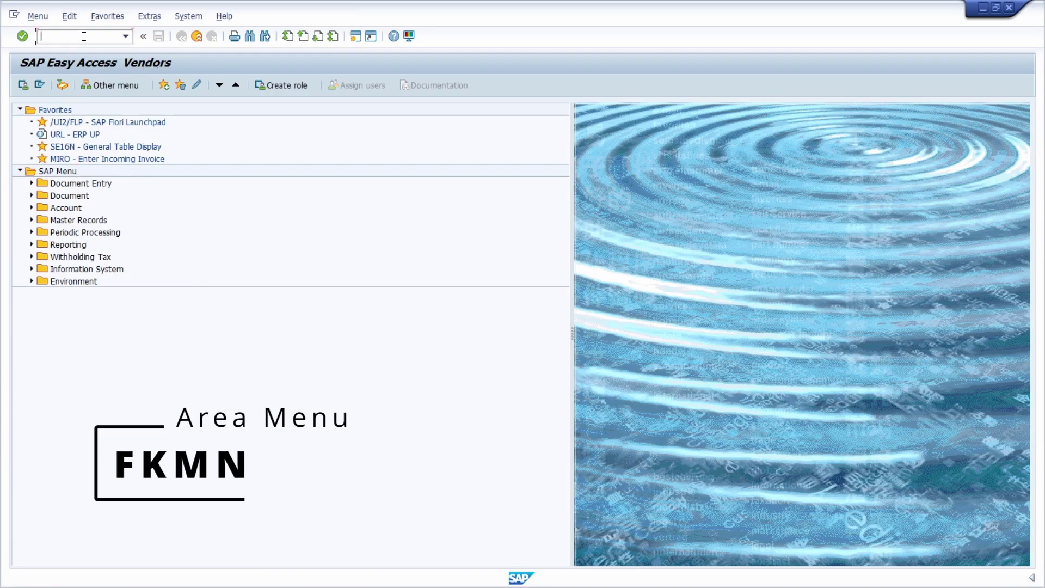
Load the FKMN vendor menu and open FB60 invoice entry from Document Entry
text(FKMN)
key(Return)
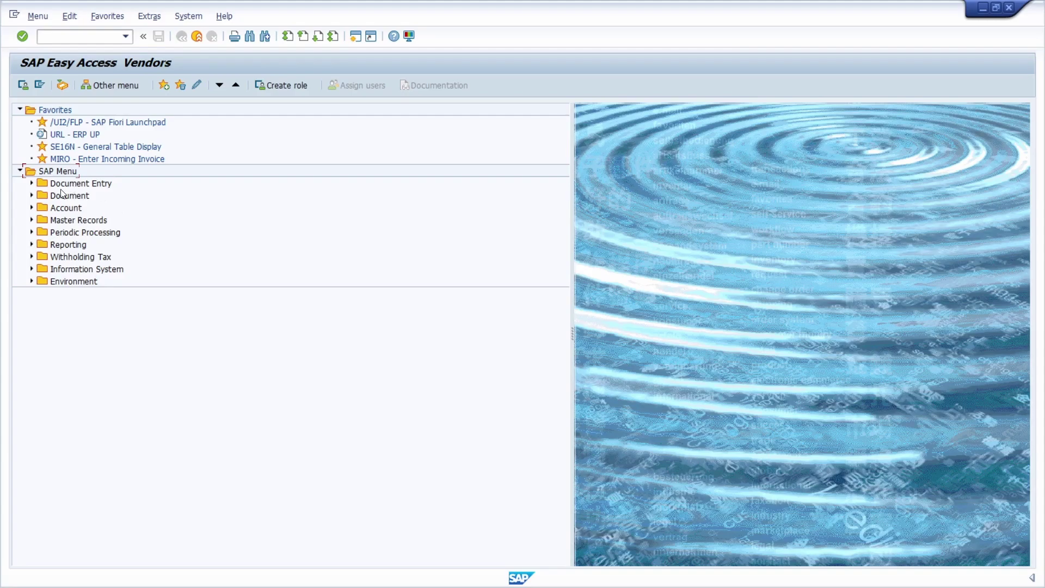
click(31, 183)
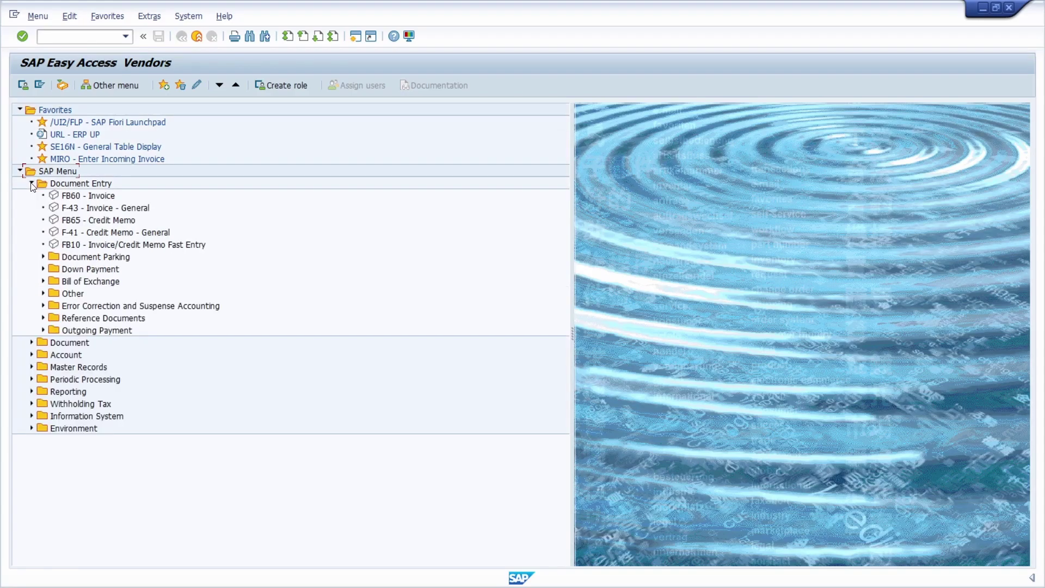
double_click(80, 195)
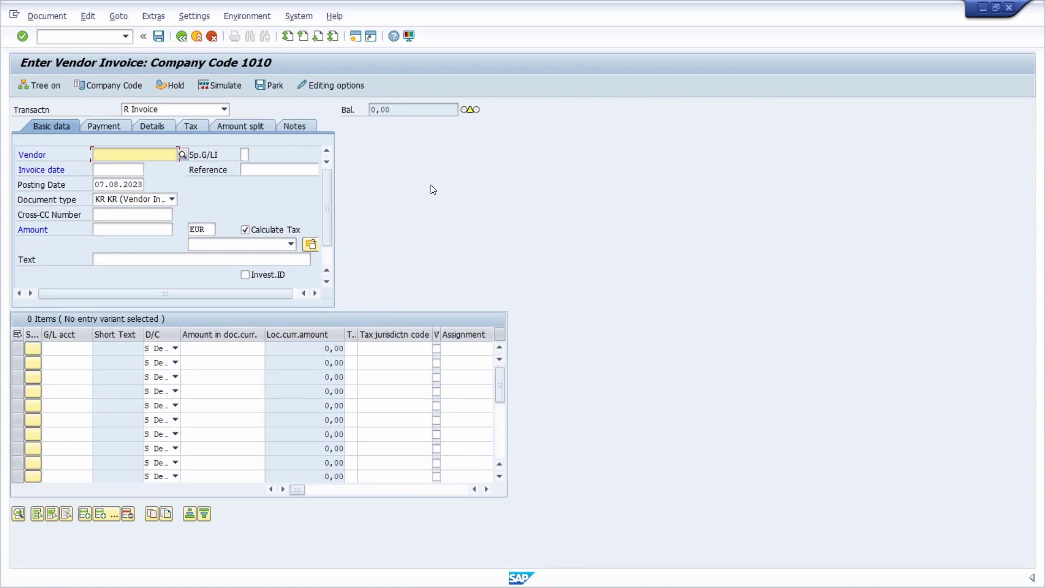
Exit the FB60 invoice screen without saving, returning to the Vendors menu
click(182, 37)
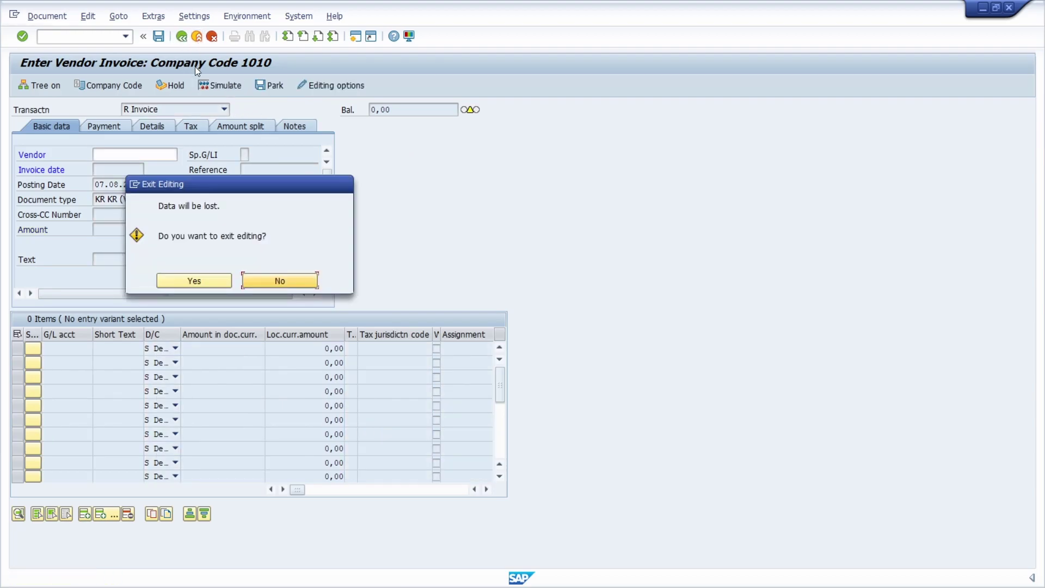
click(164, 280)
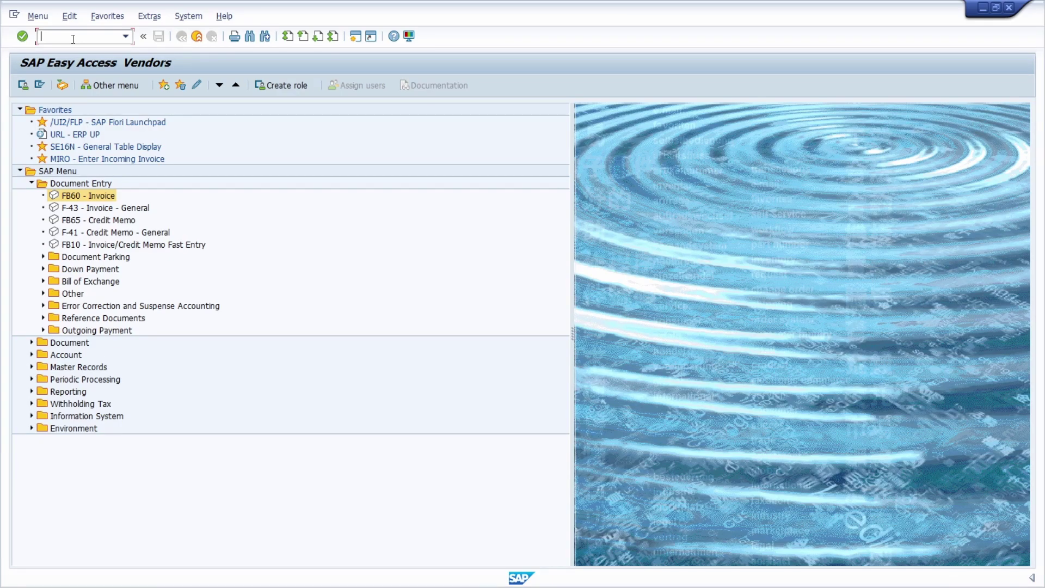
Open Display Supplier with XK03, then enter /nBP as the next transaction
text(XK01)
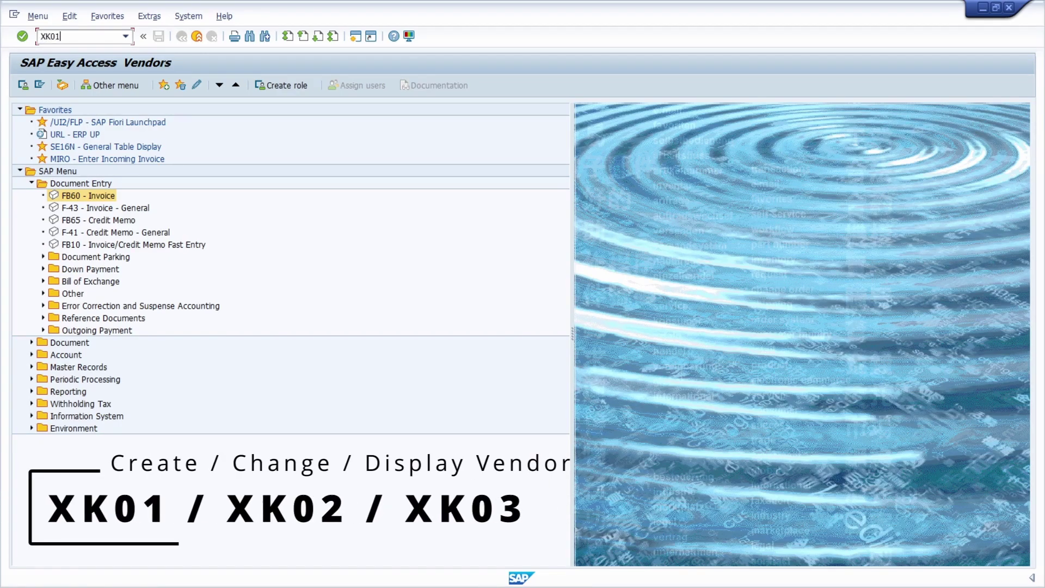
key(BackSpace)
text(3)
key(Return)
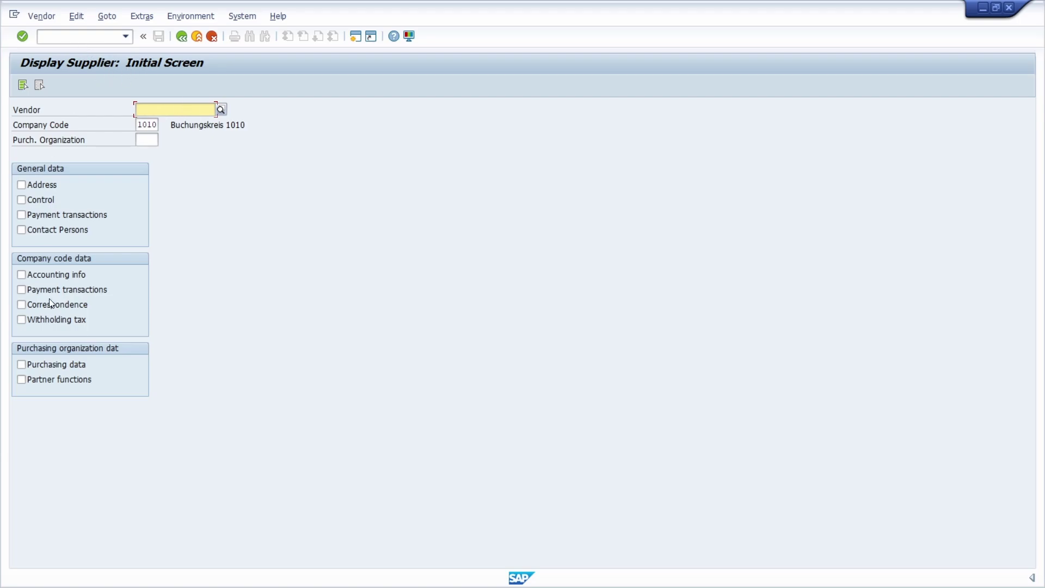
click(85, 39)
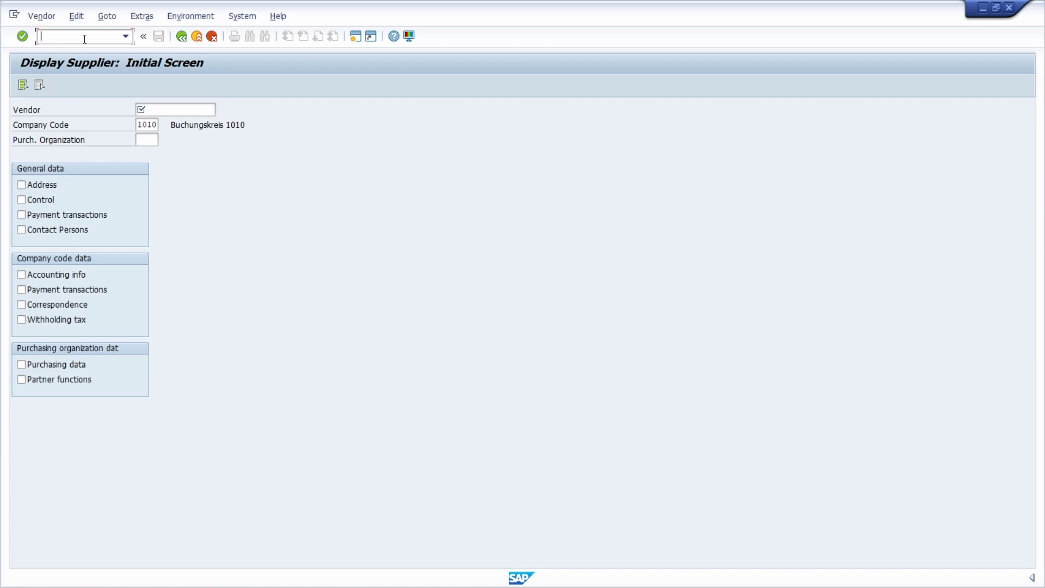
text(/nBP)
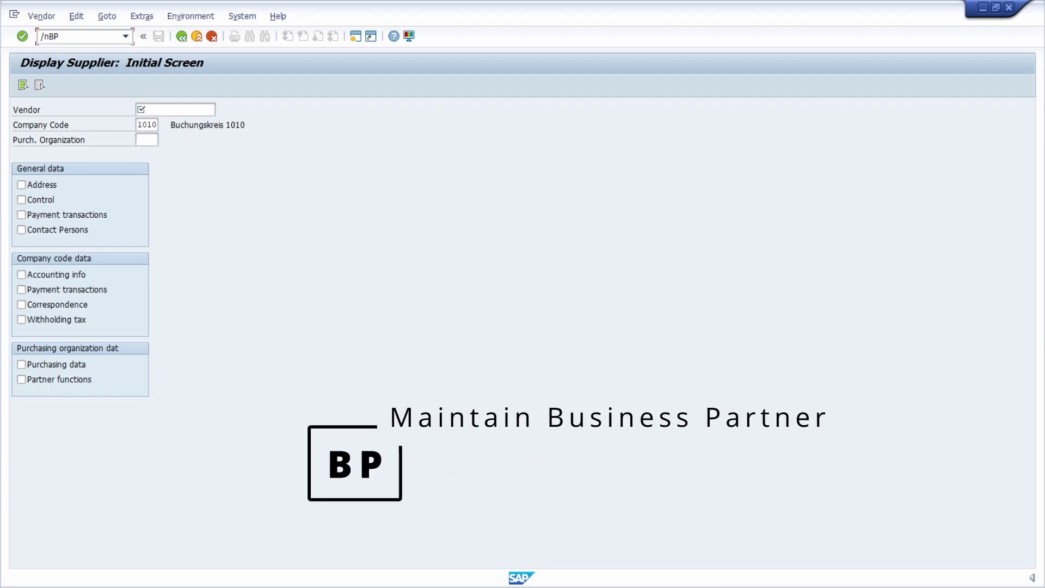
Pass through Maintain Business Partner to the XKN1 vendor number range screen
key(Return)
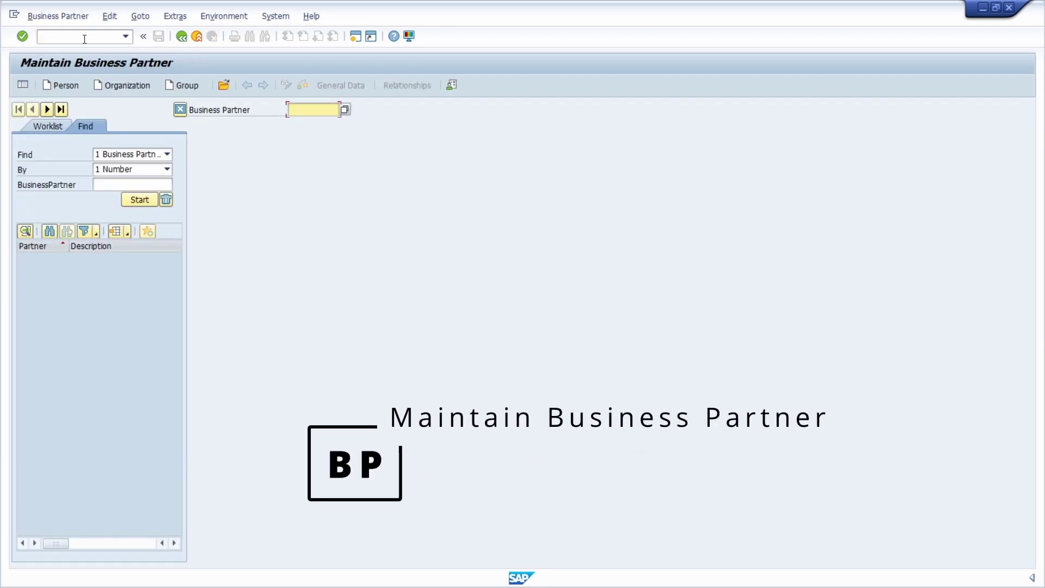
click(84, 38)
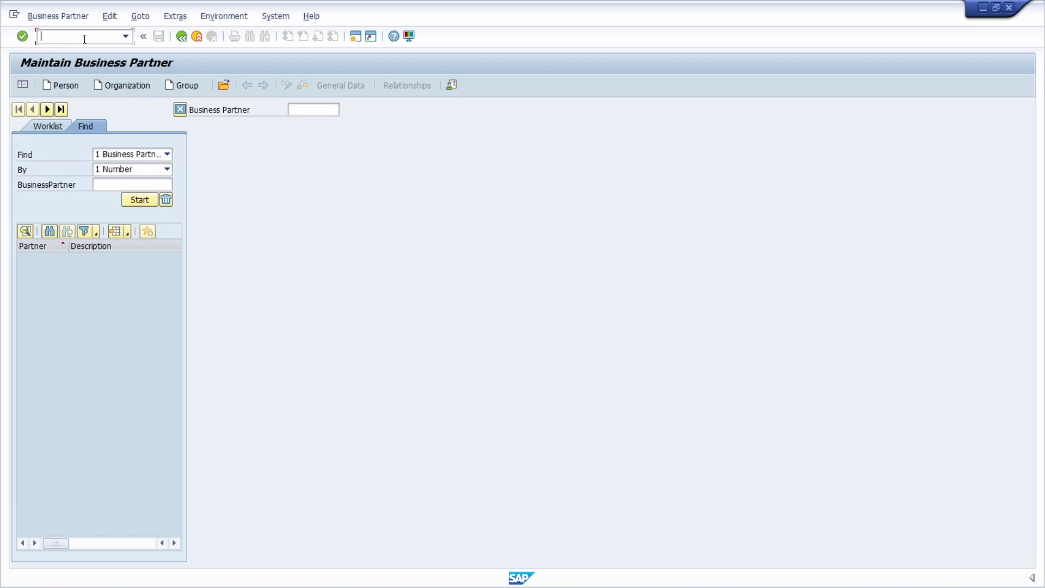
text(/nxkn1)
key(Return)
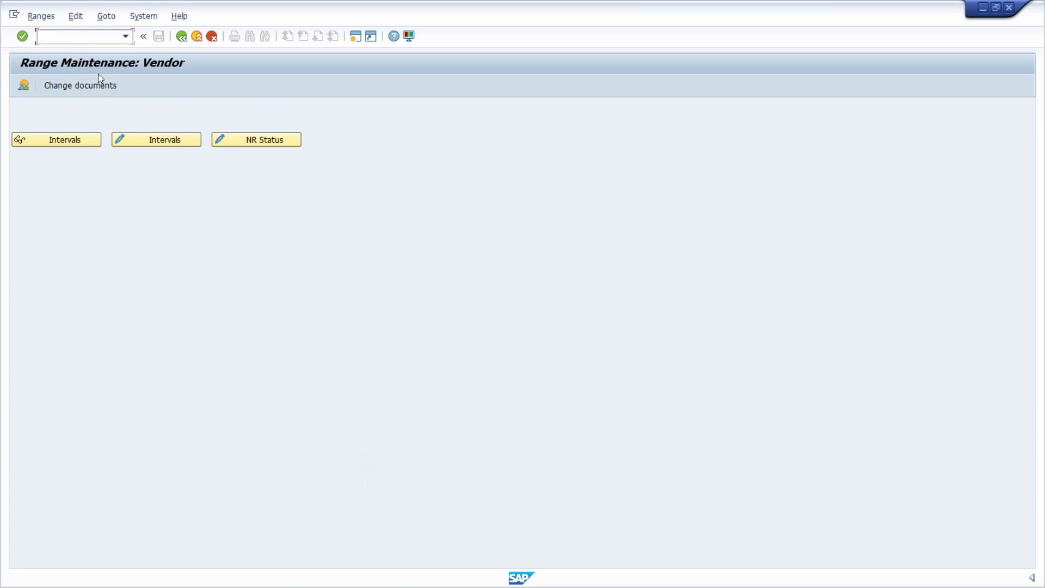
text(/n)
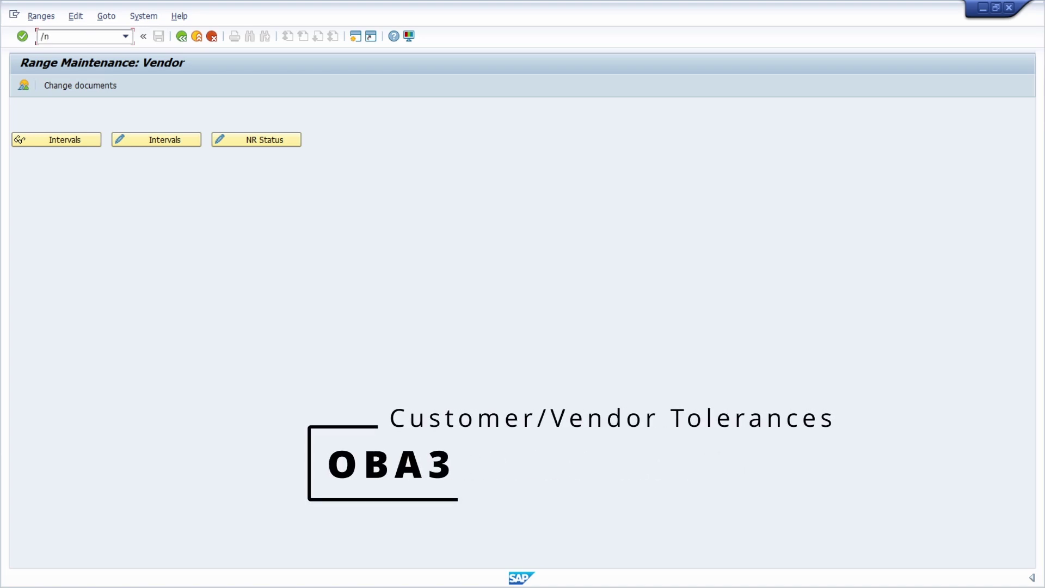
text(oba3)
View the OBA3 Customer/Vendor Tolerances, then open the F-43 invoice header screen
key(Return)
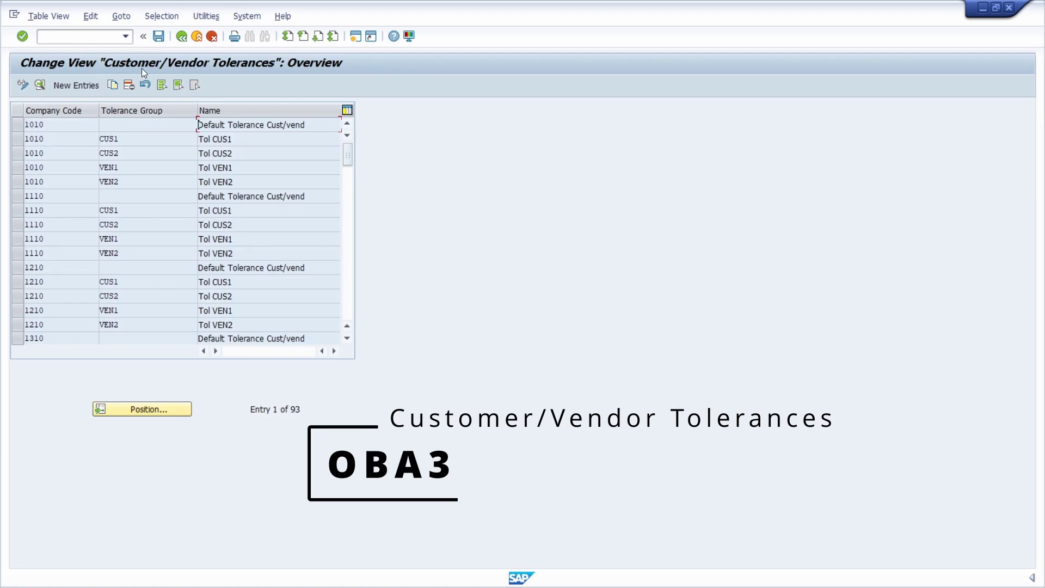
click(76, 39)
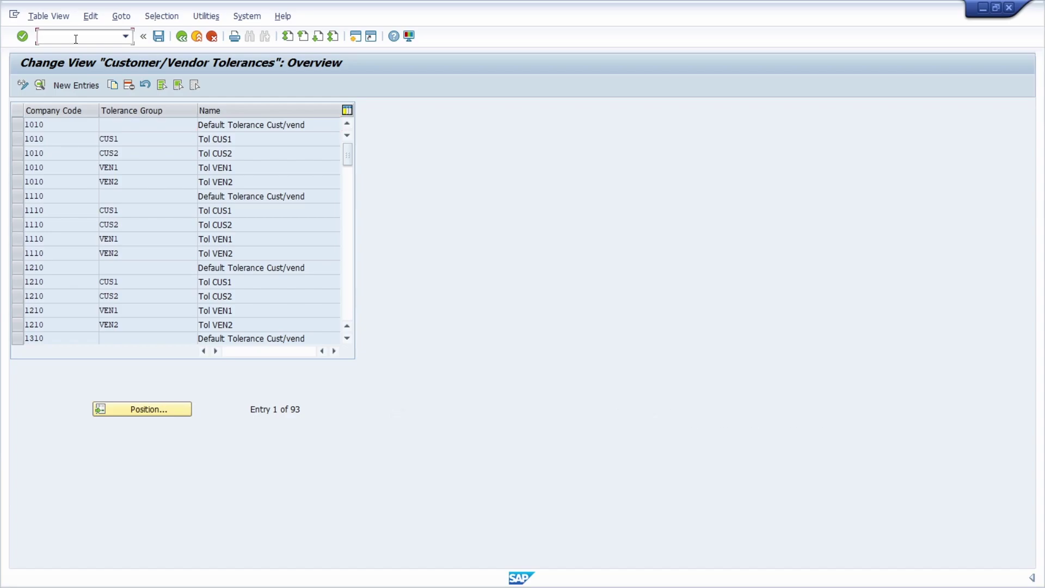
text(/nf-)
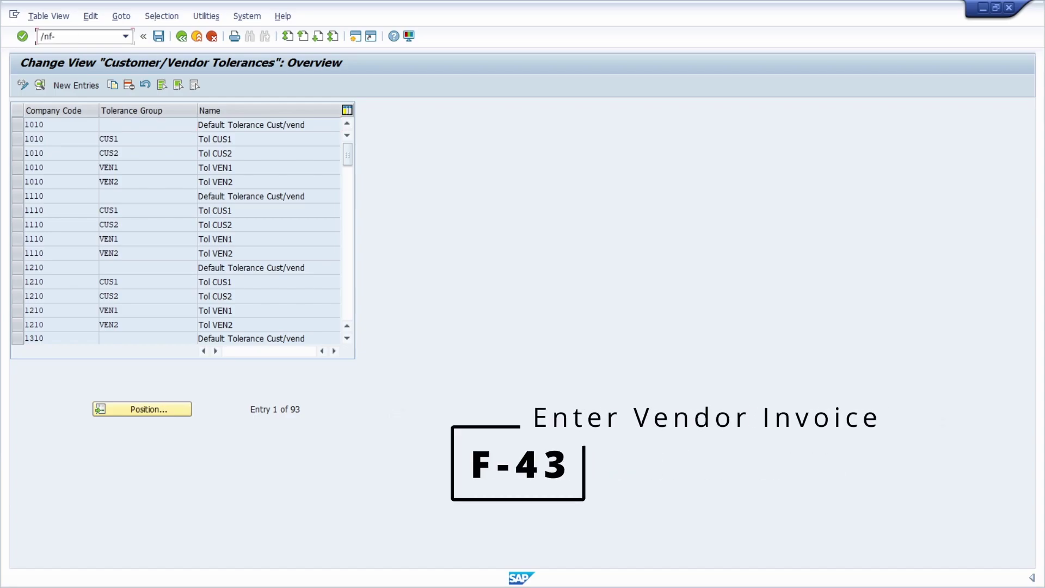
text(43)
key(Return)
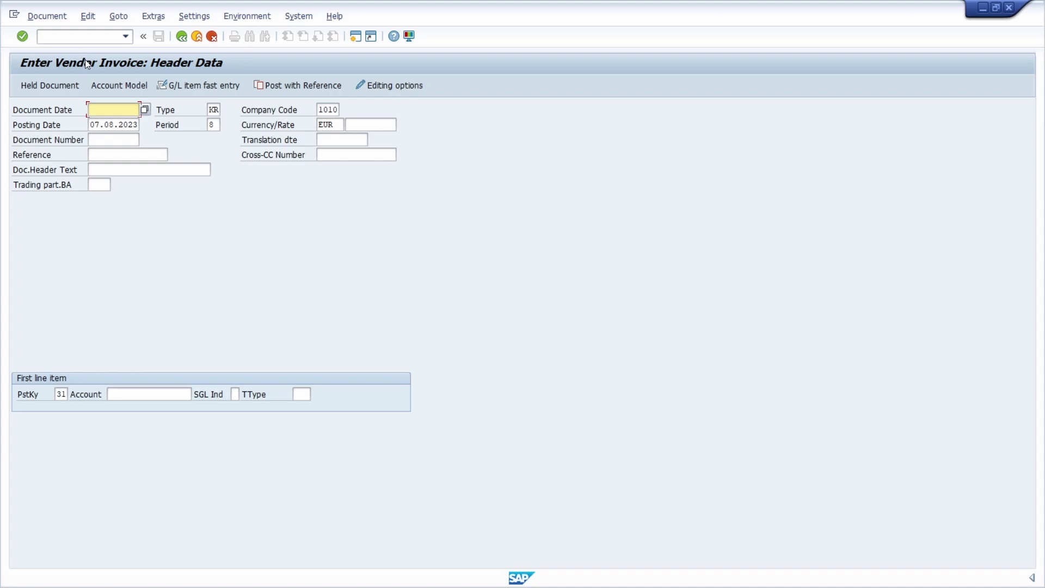
click(63, 35)
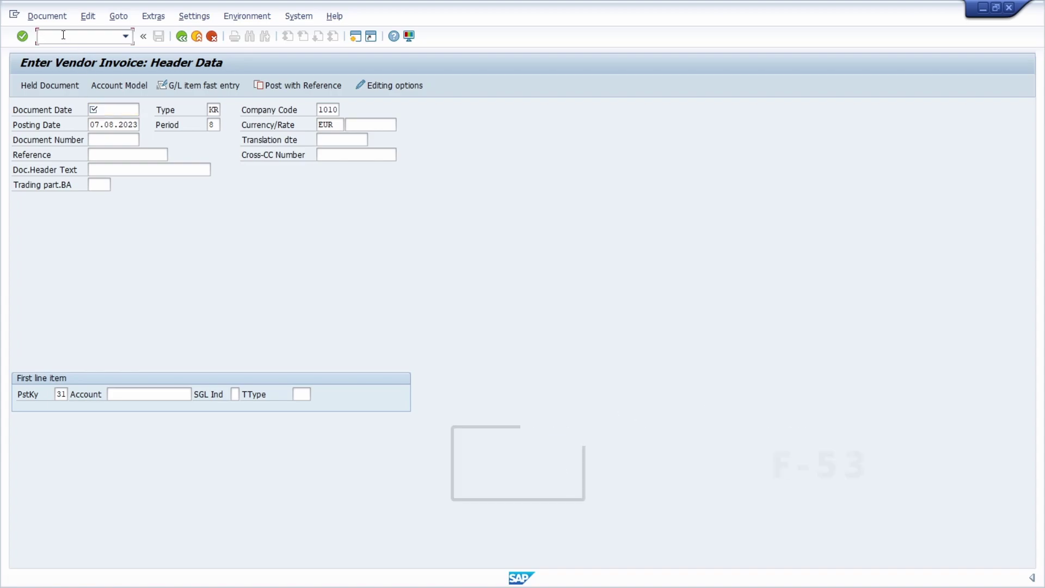
text(/nf-5)
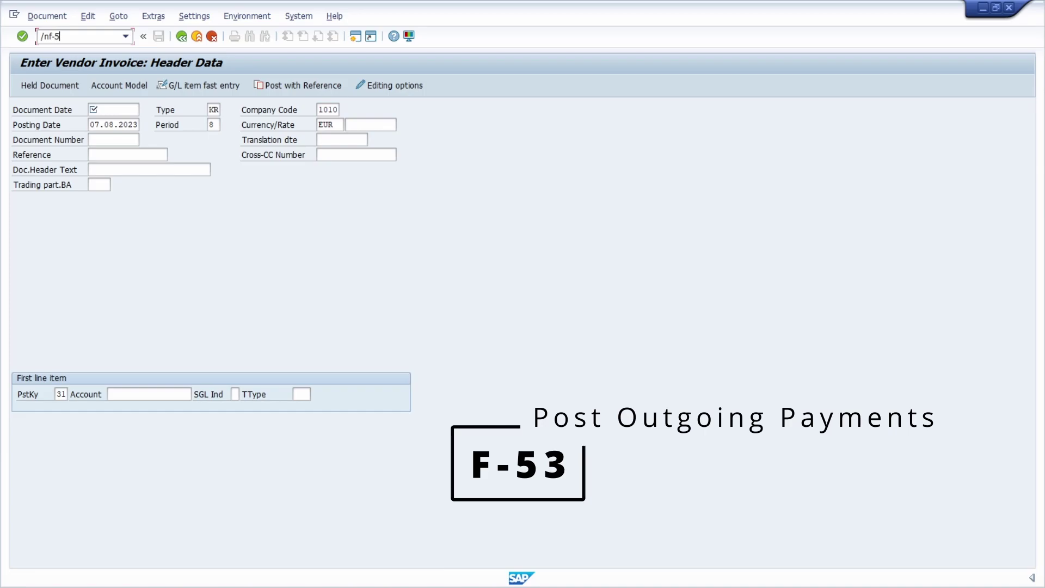
text(3)
Open Post Outgoing Payments (F-53), then the FB60 vendor invoice entry screen
key(Return)
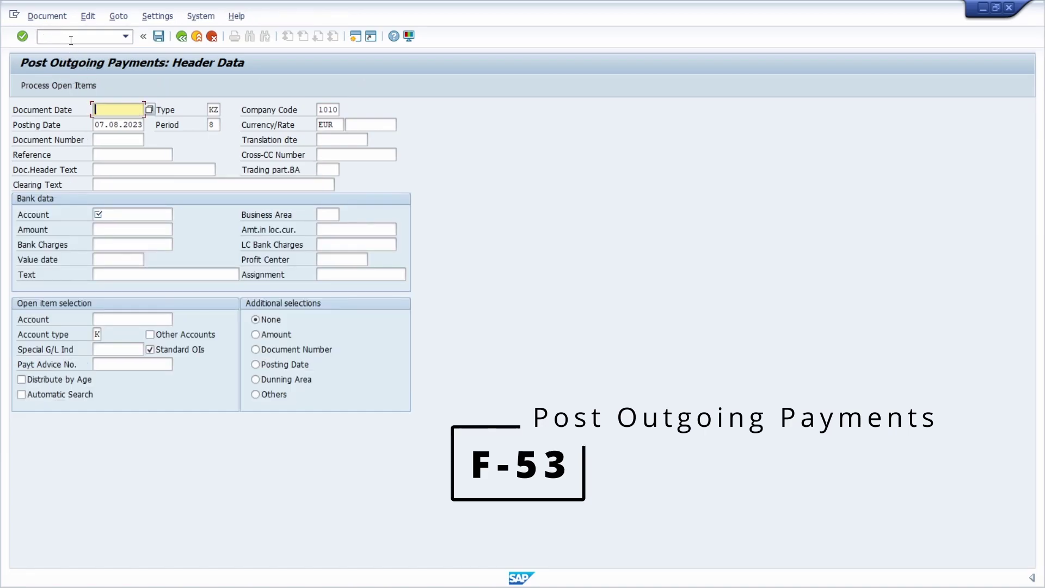
click(72, 36)
text(/)
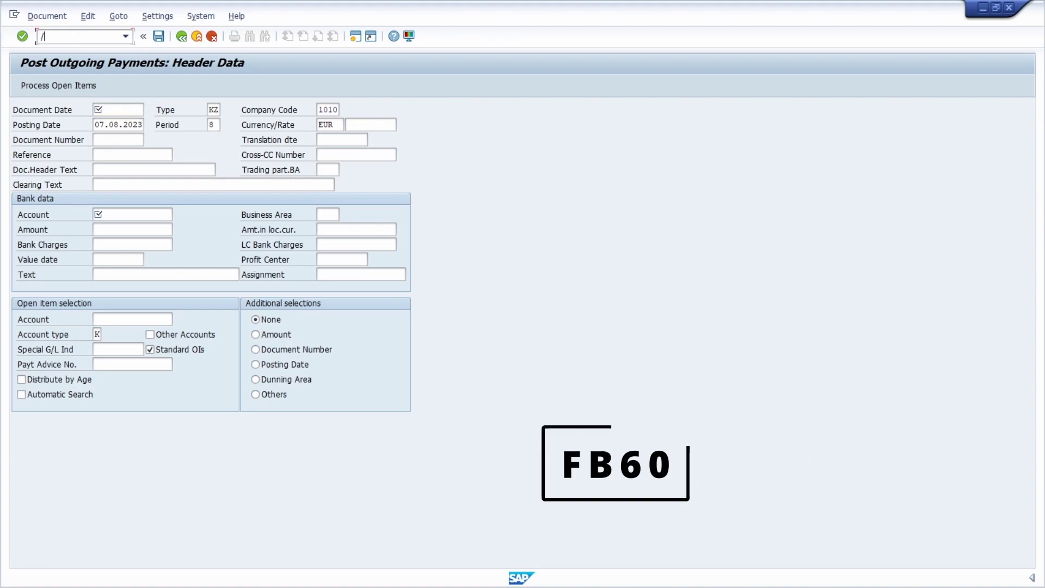
text(nfb)
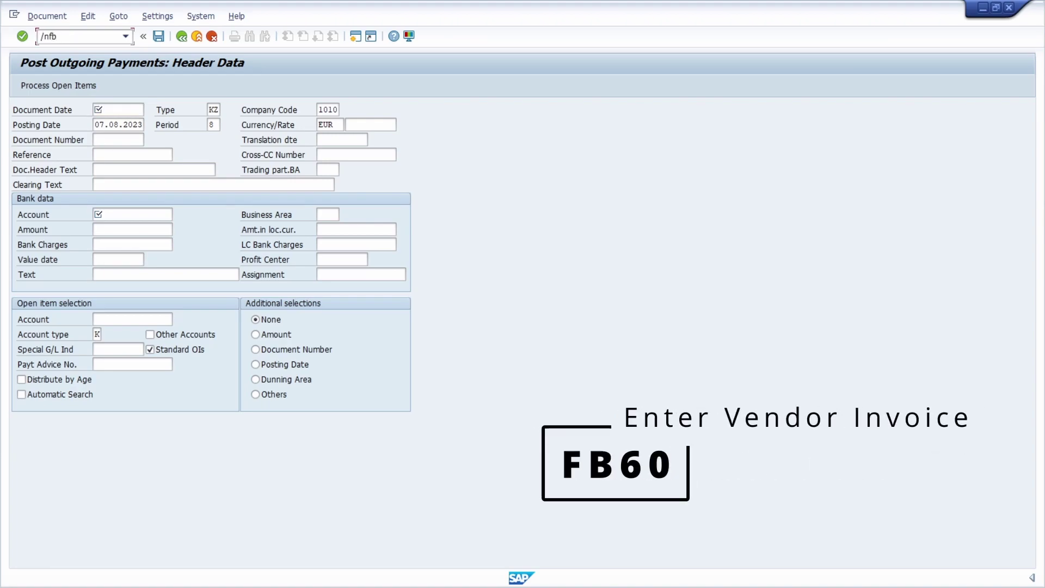
text(60)
key(Return)
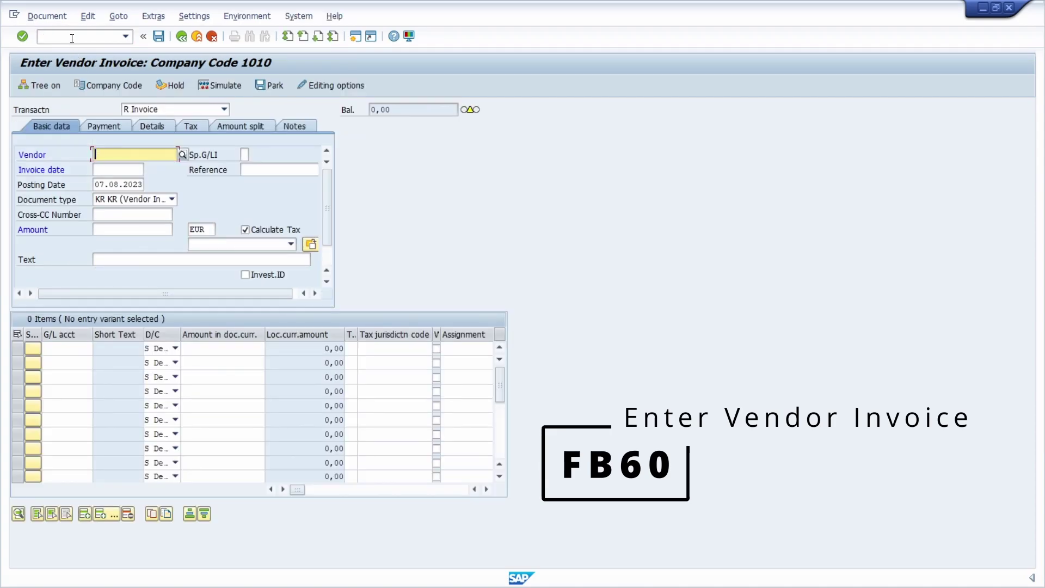
Open the FBL1N Vendor Line Item Display selection screen for company code 1010
click(72, 39)
text(/n)
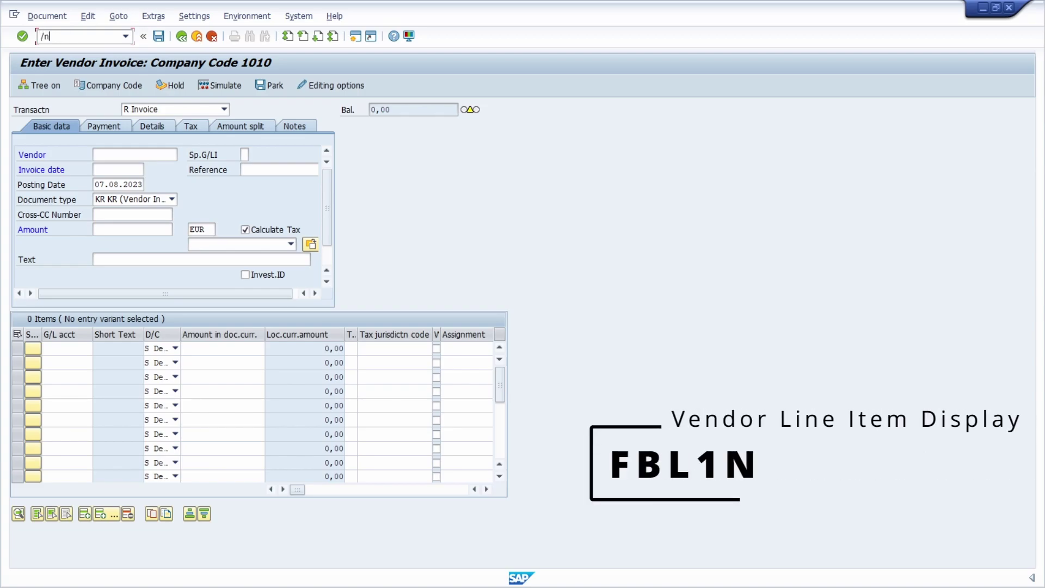
text(fbl1n)
key(Return)
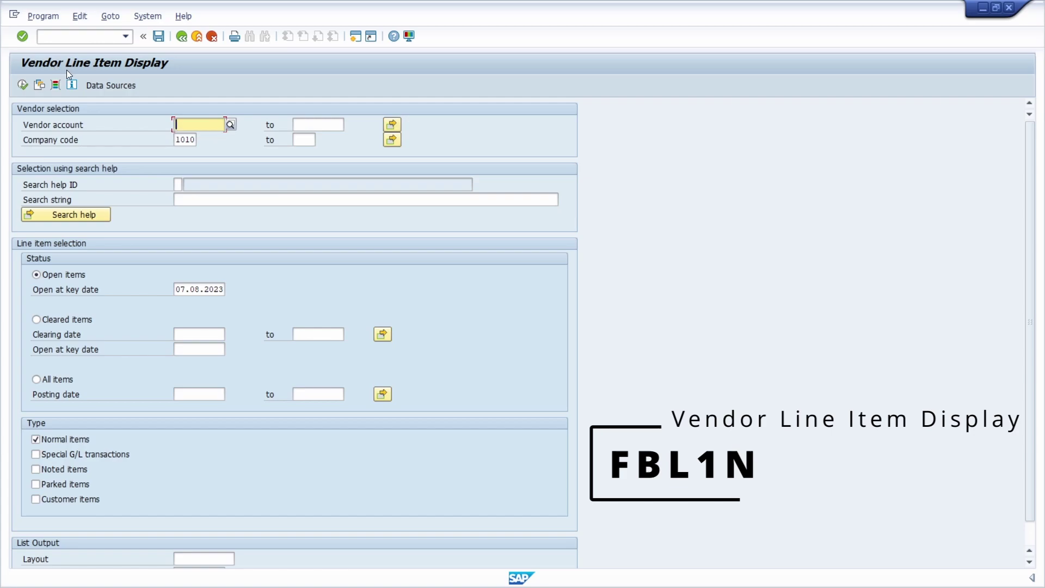
click(78, 41)
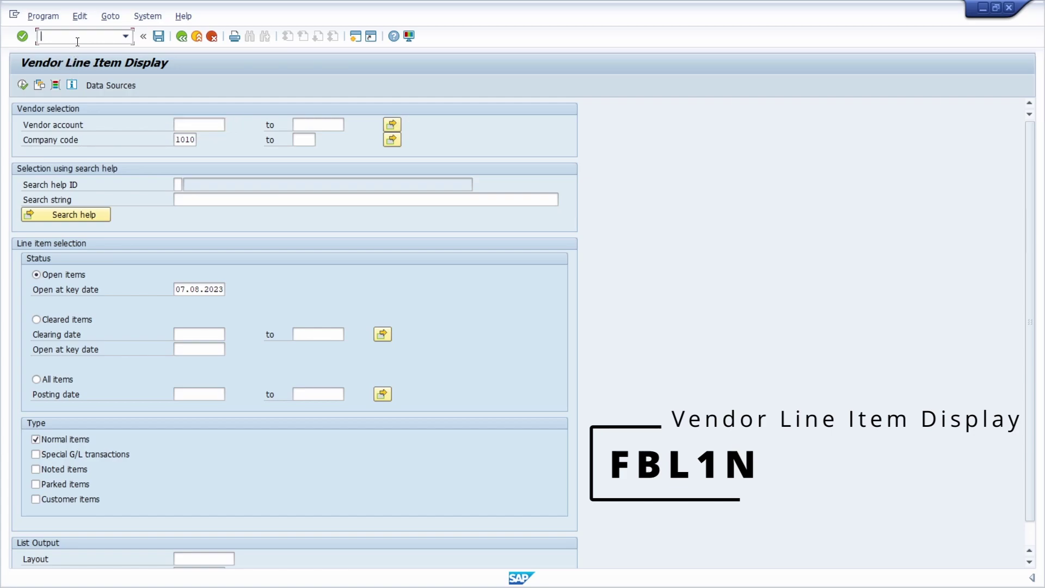
Run /nfb65 to open Enter Vendor Credit Memo for company code 1010
text(/nf)
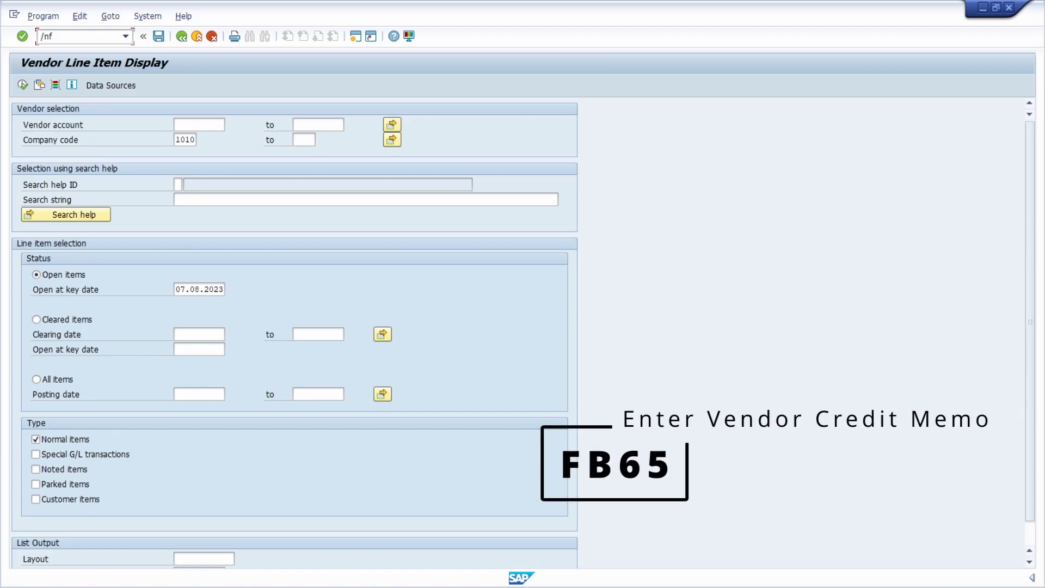
text(b65)
key(Return)
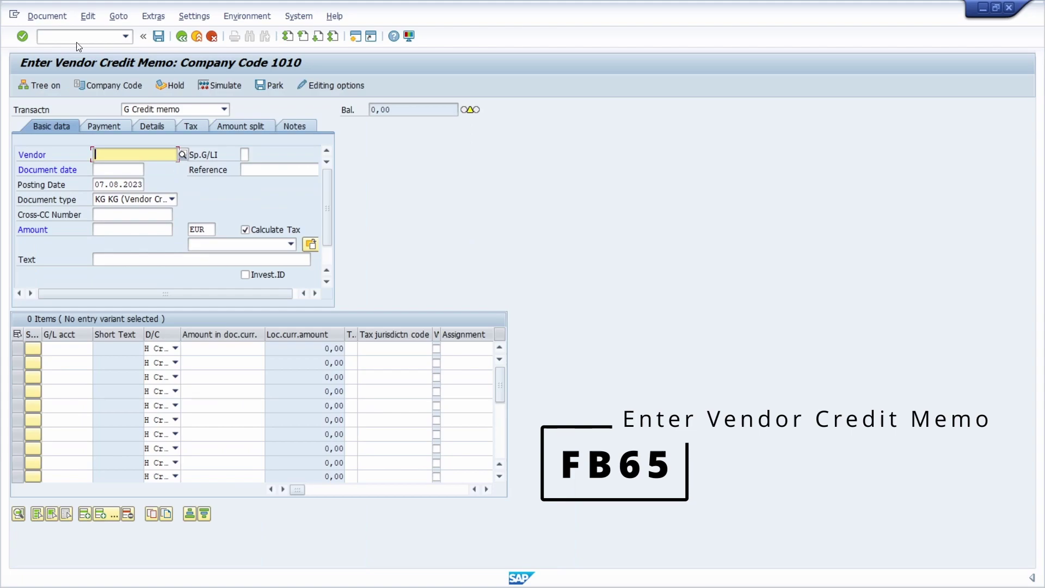
click(80, 36)
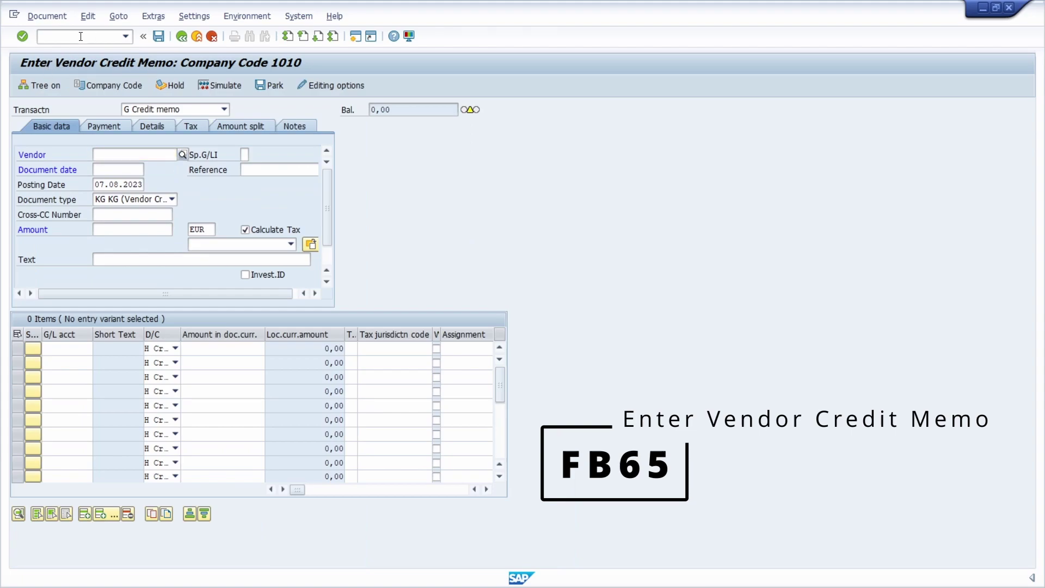
Open Clear Vendor (F-44), then the Park Vendor Invoice screen (FV60)
text(/n)
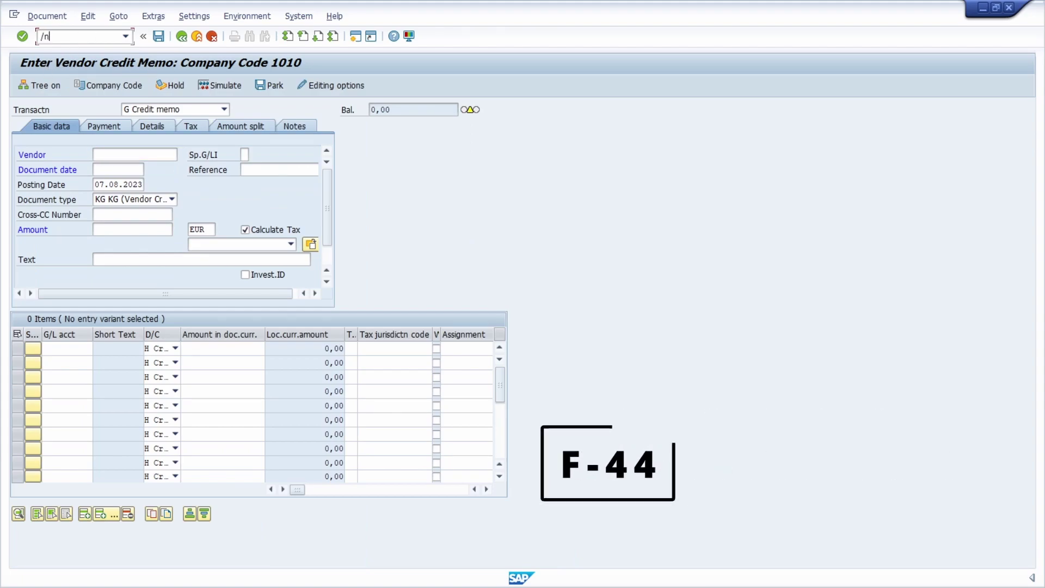
text(f-44)
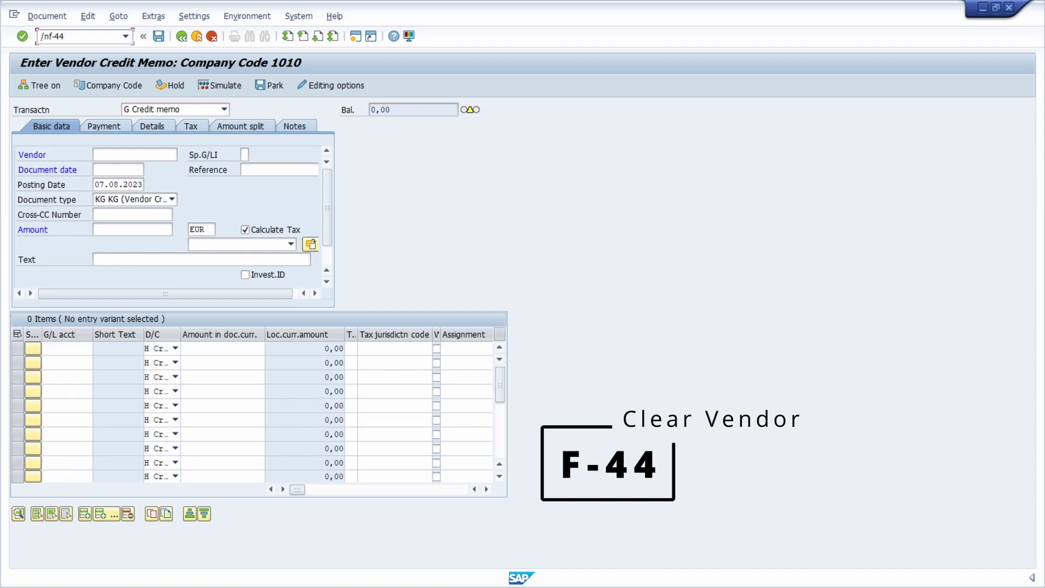
key(Return)
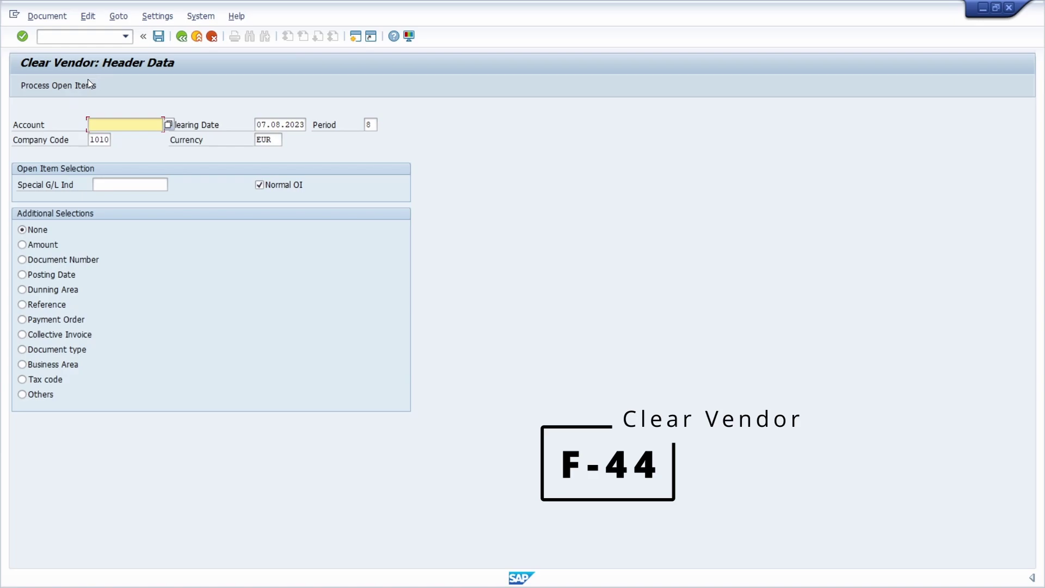
click(59, 36)
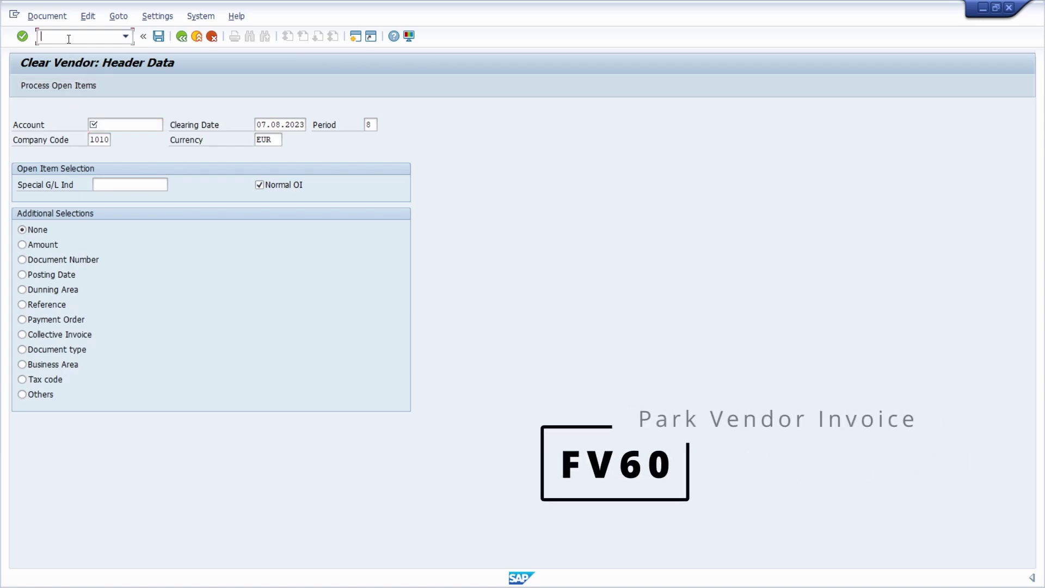
text(/nfv60)
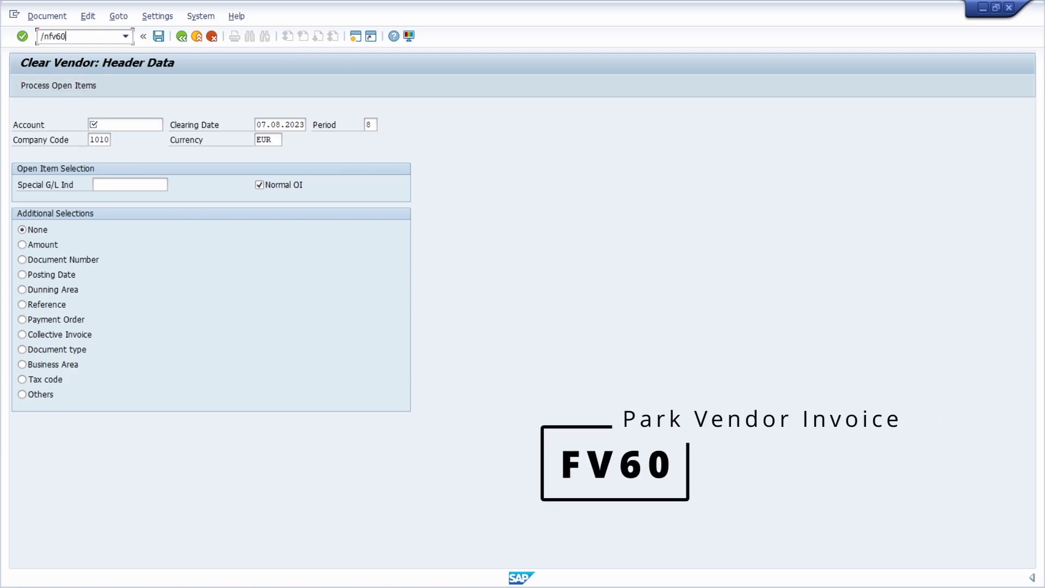
key(Return)
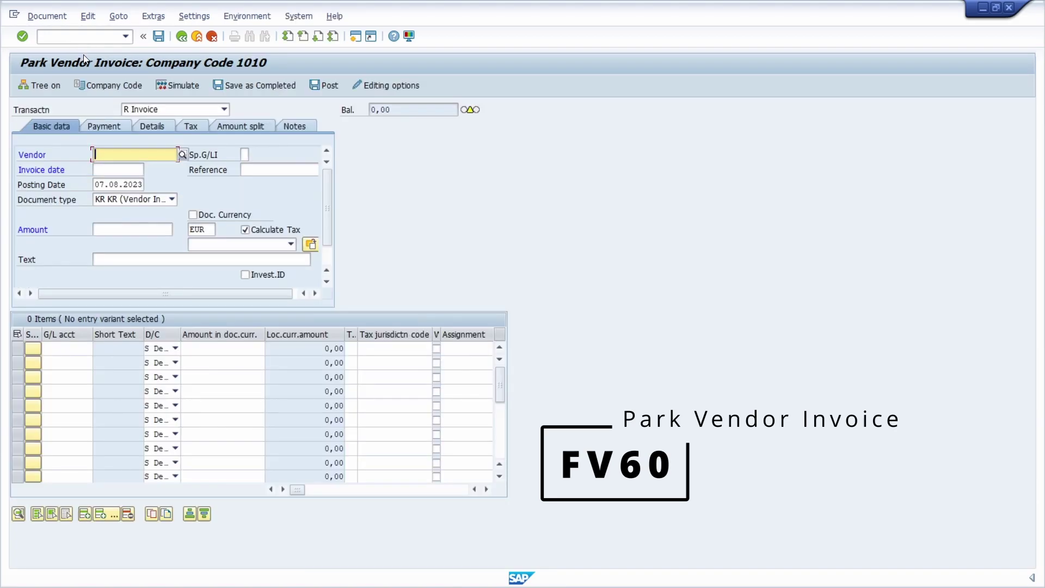
Open Reset Cleared Items (FBRA), then the FB08 Reverse Document header screen
click(64, 35)
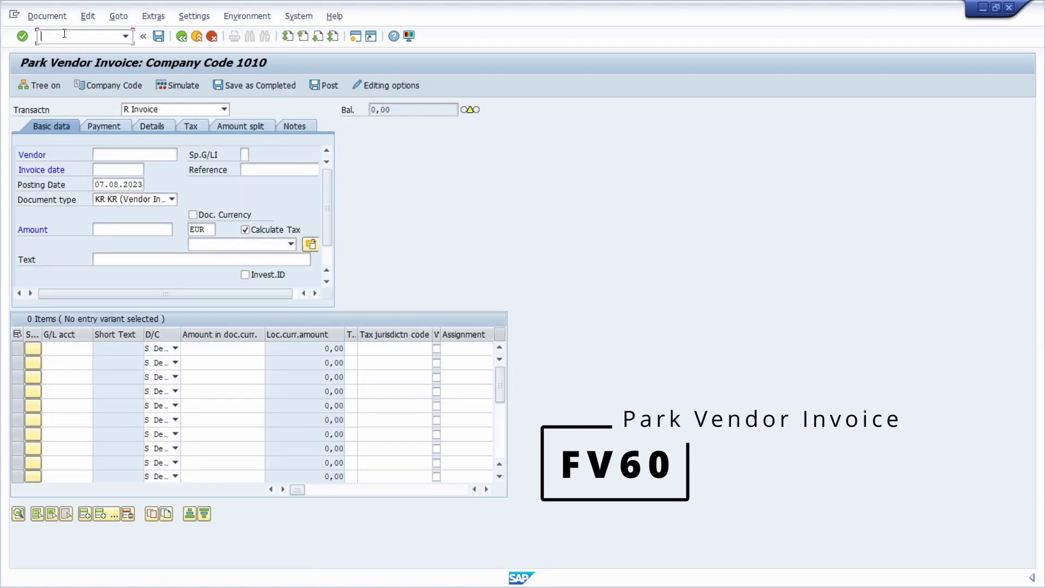
text(/nf)
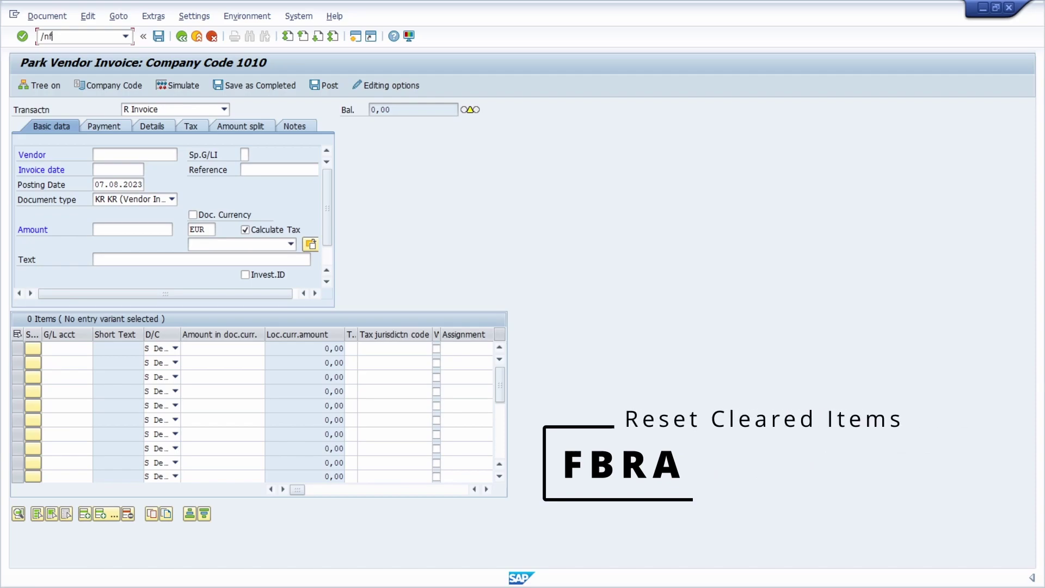
text(bra)
key(Return)
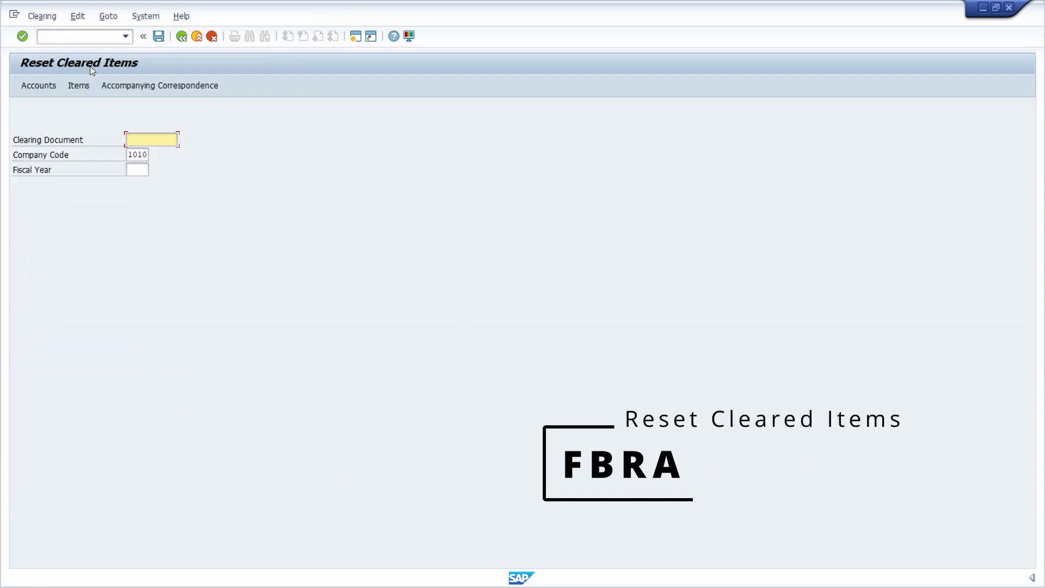
click(80, 36)
text(/)
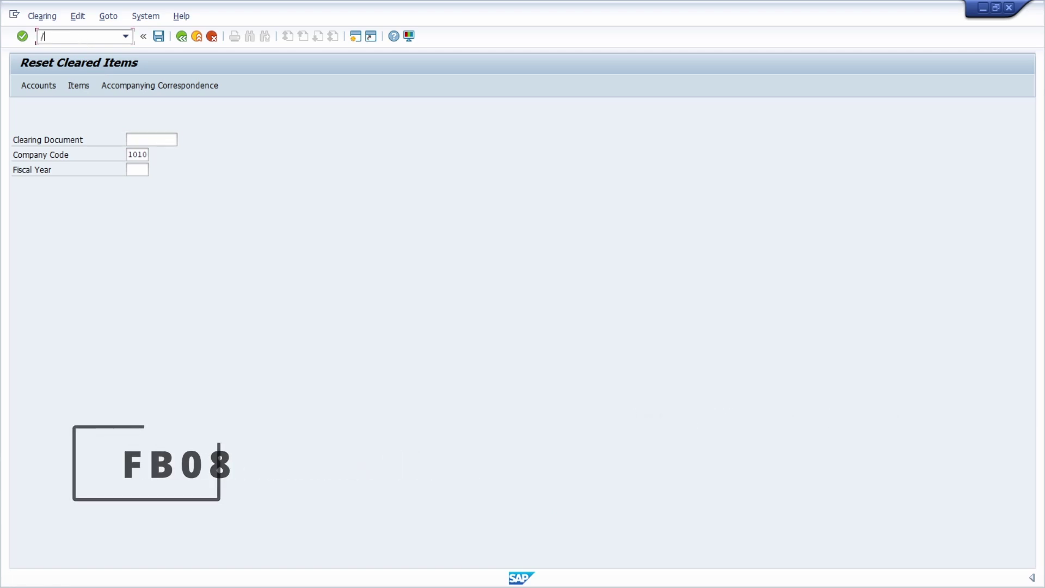
text(nfb08)
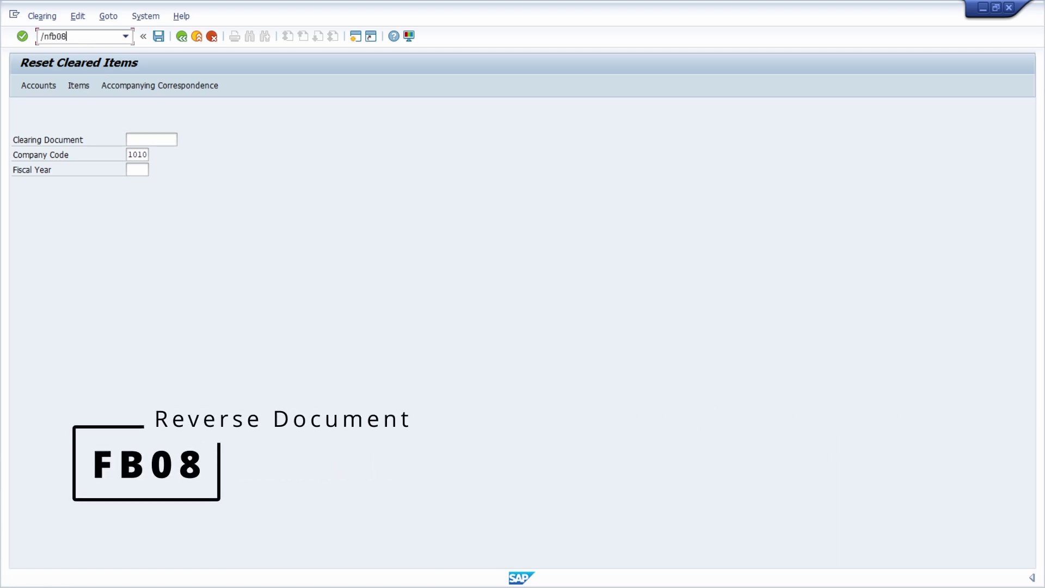
key(Return)
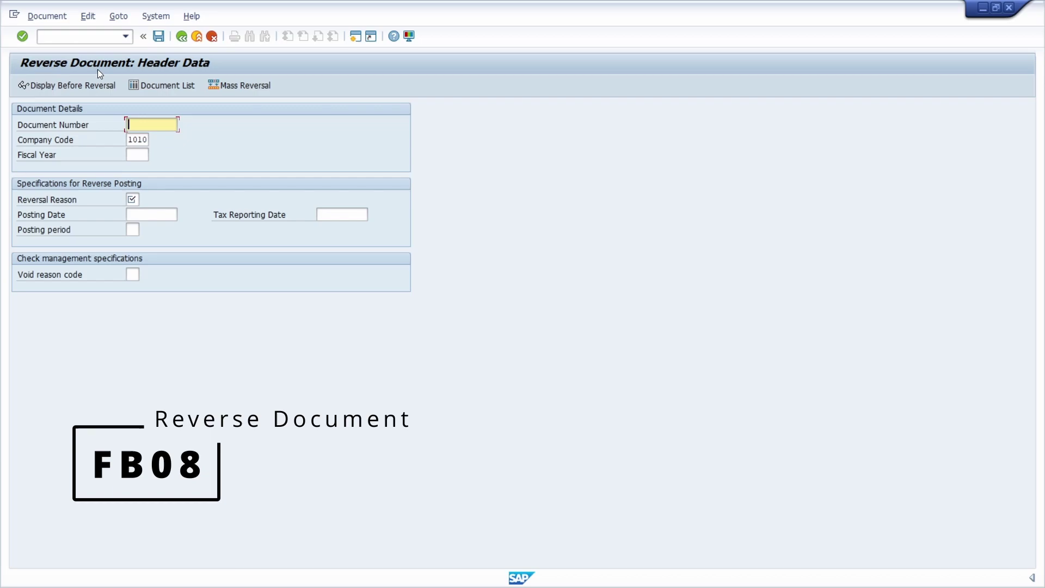
click(88, 36)
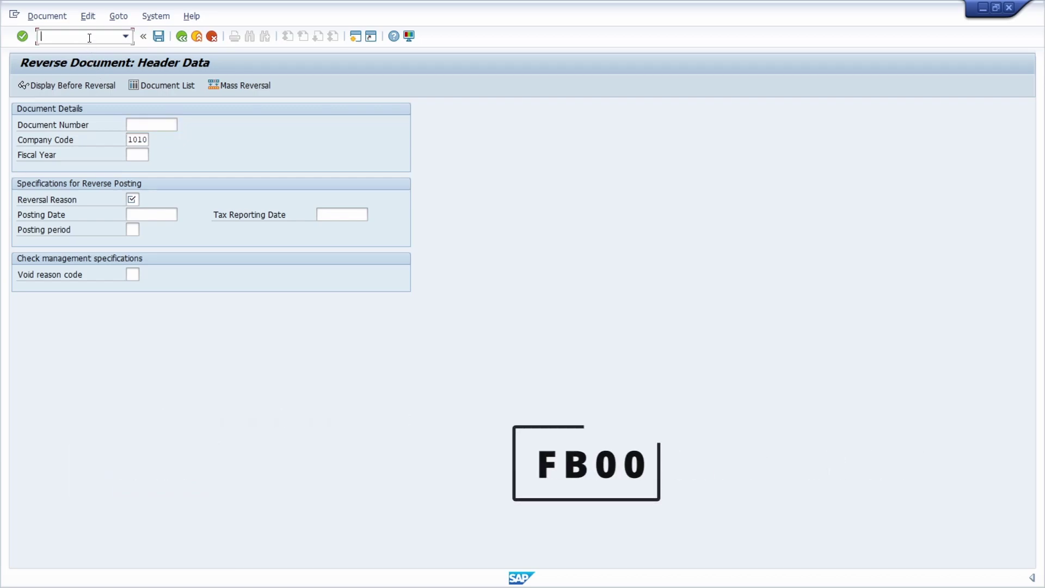
Run /nfb00 to view the Accounting Editing Options document entry settings
text(/nfb)
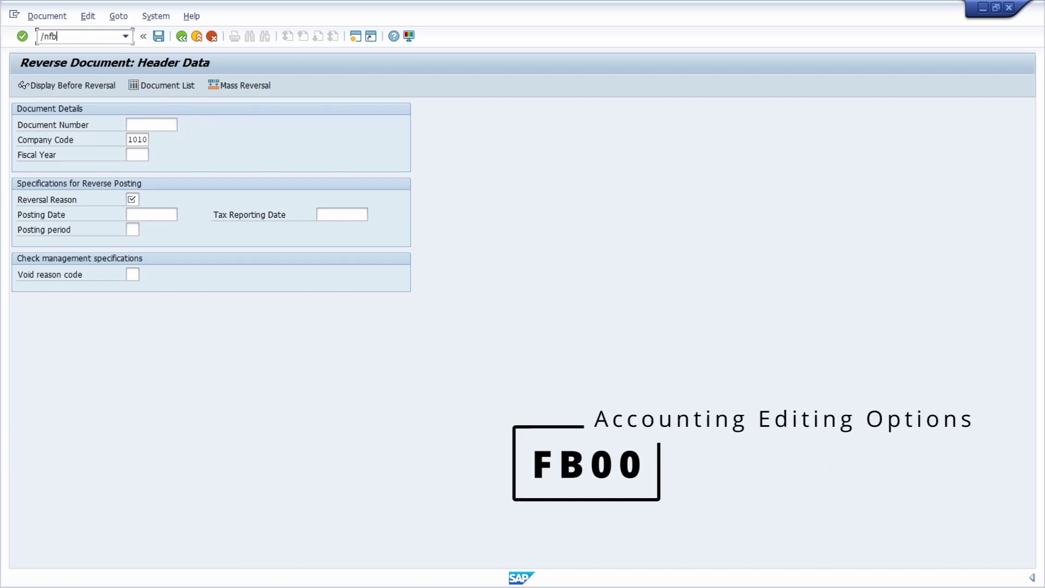
text(00)
key(Return)
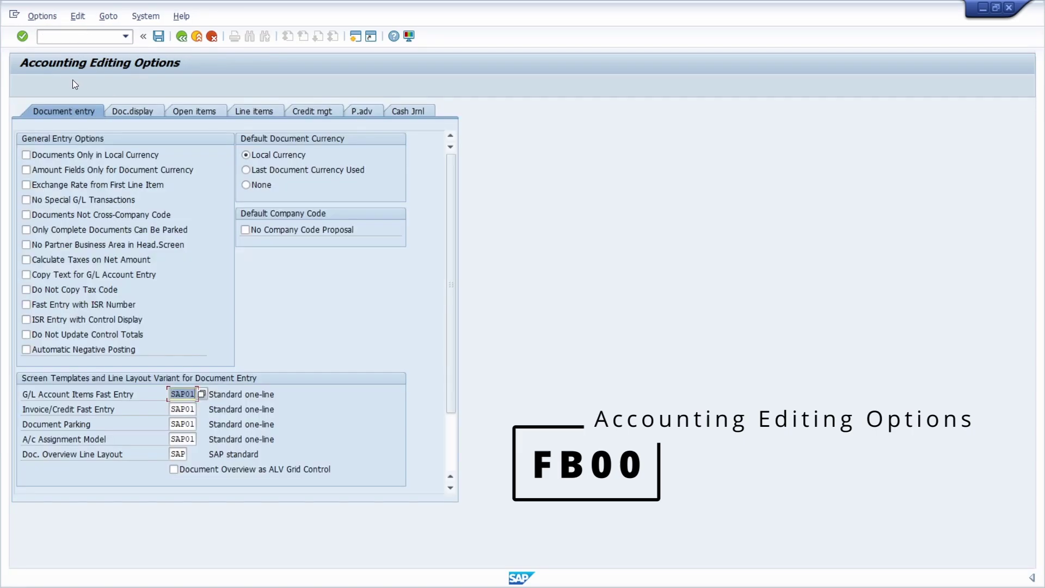
click(78, 38)
Return to the main menu, load the FIAP area menu and expand Vendor Balances
text(/n)
key(Return)
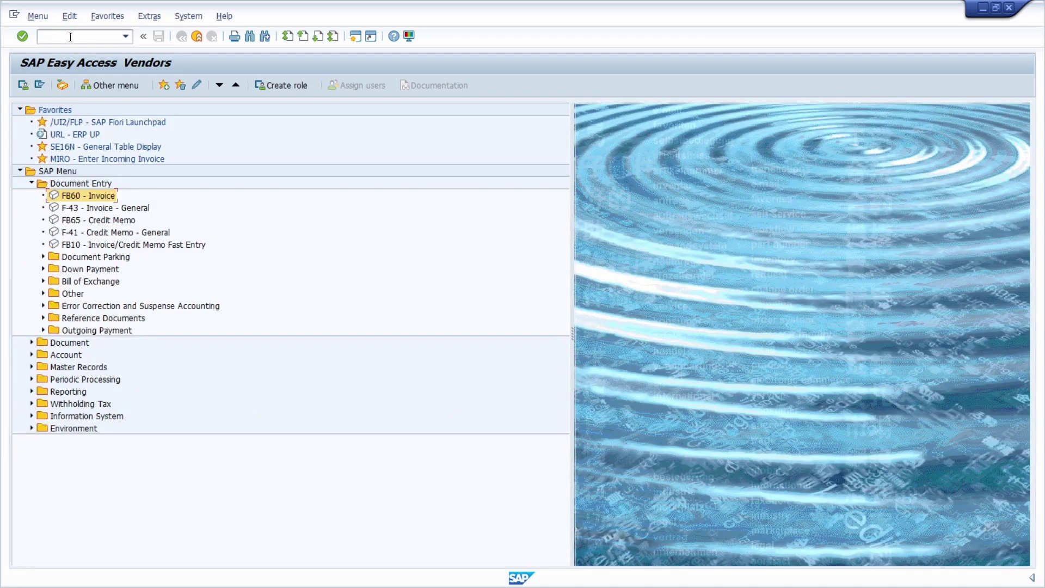
click(71, 38)
text(fiap)
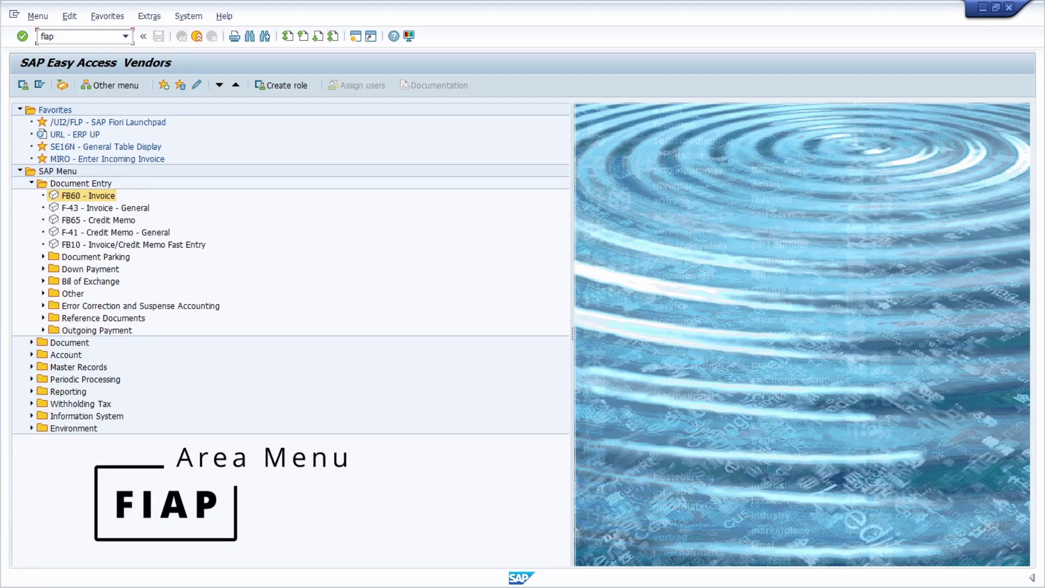
key(Return)
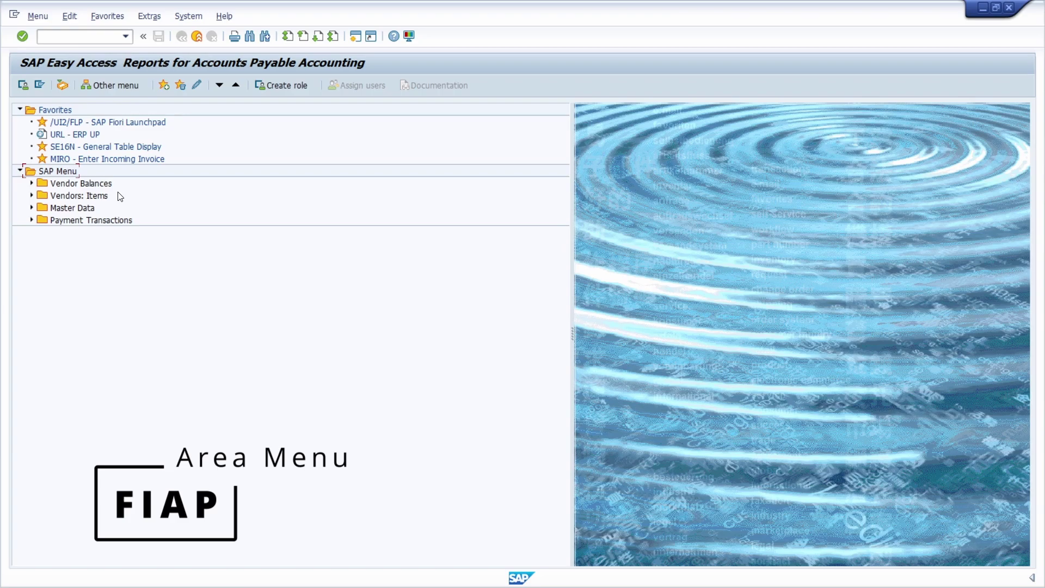
click(32, 183)
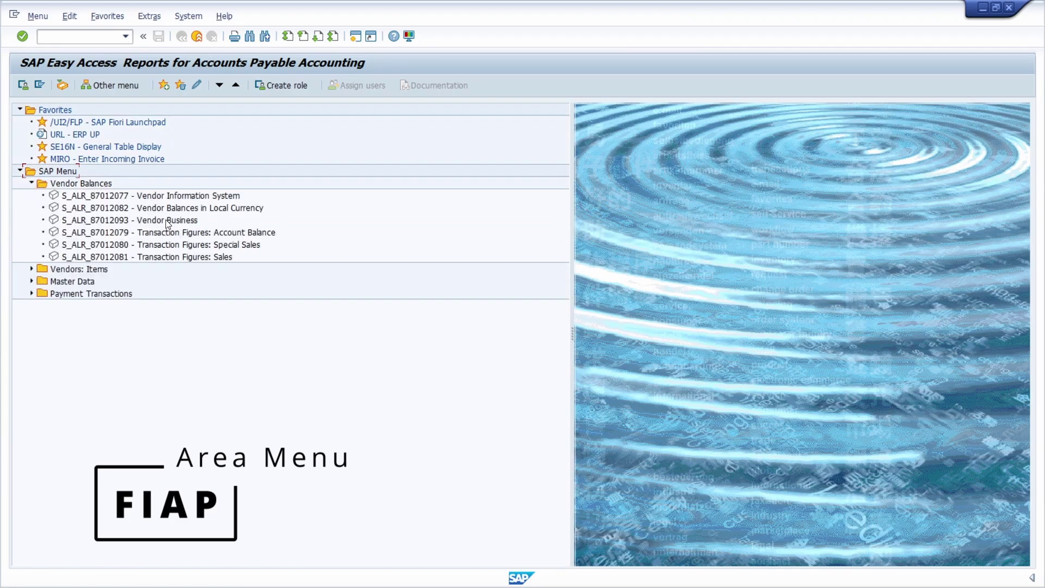
click(80, 37)
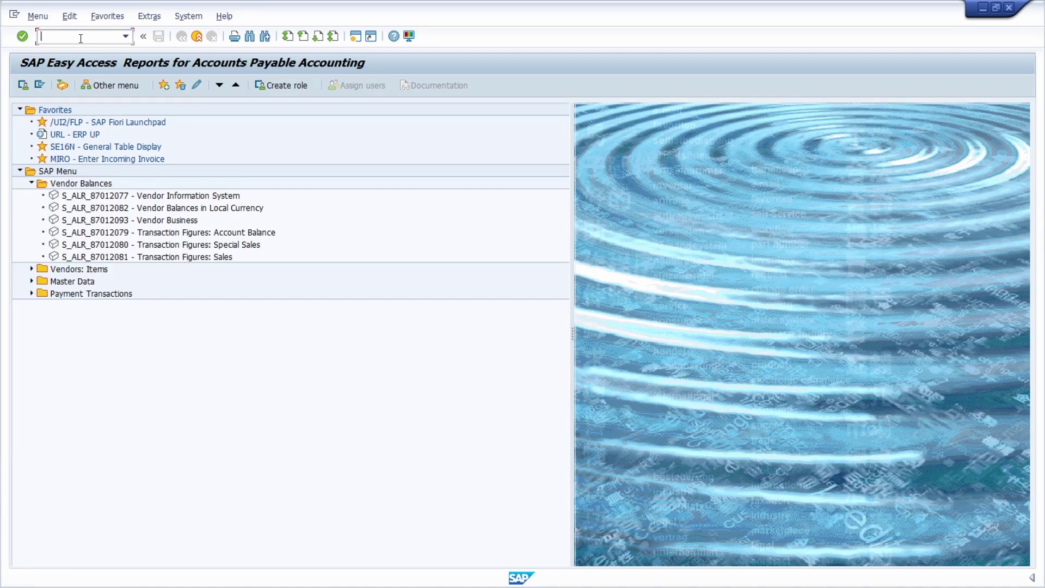
Open the Vendors area menu with FKMN and expand Document Entry to show FB60, F-43, FB65, F-41, FB10
text(FKMN)
key(Return)
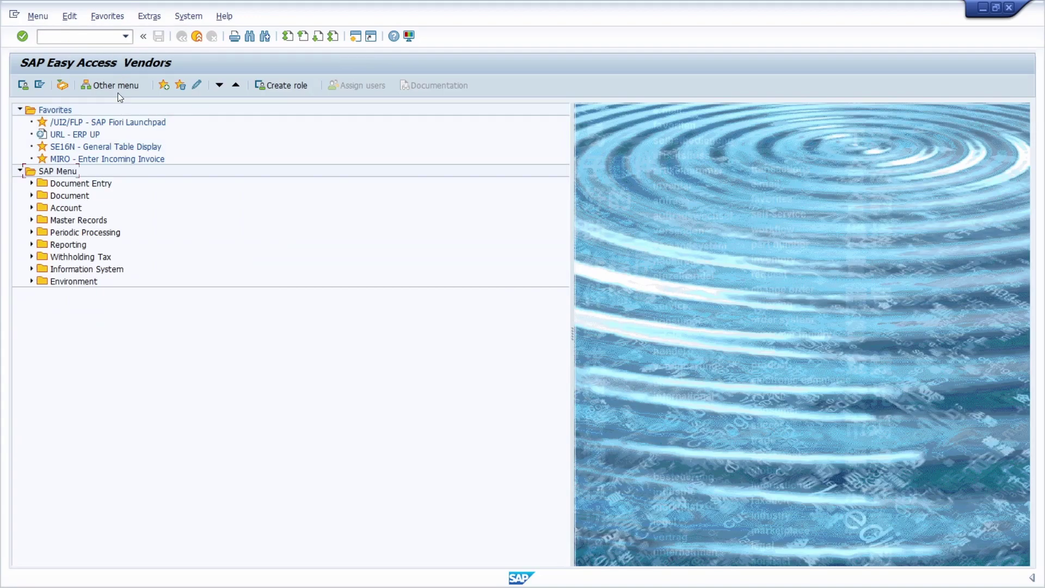
click(32, 184)
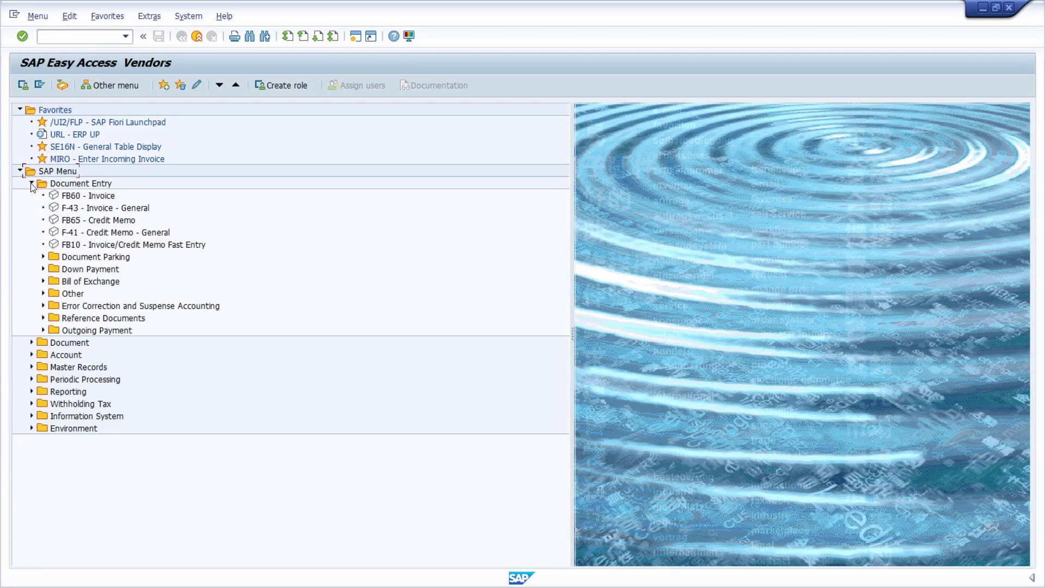